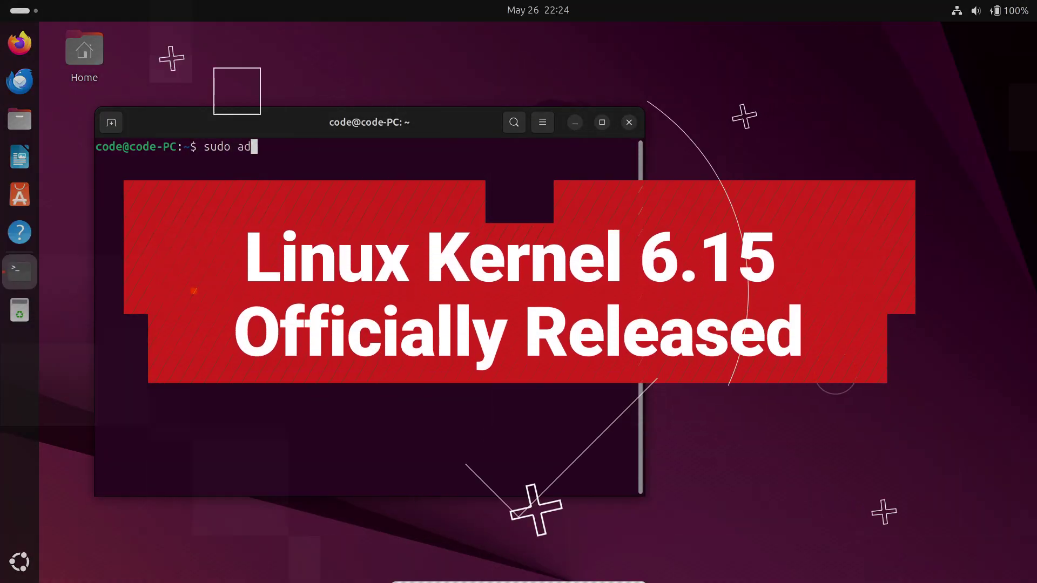
Step: Add the ppa:cappelikan/ppa repository with sudo add-apt-repository, entering the account password and confirming the addition
type("d-ap")
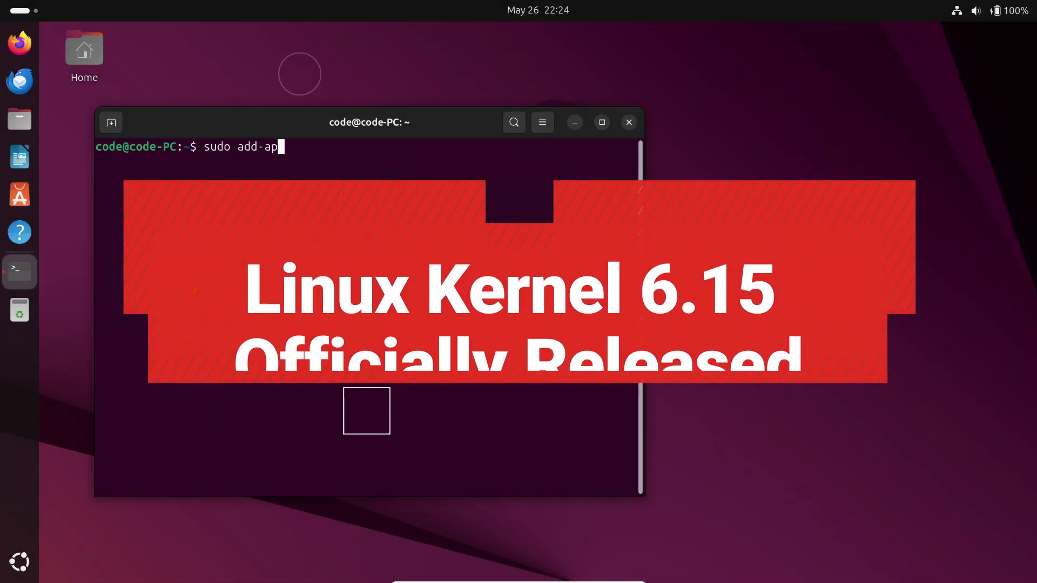
type("t-repos")
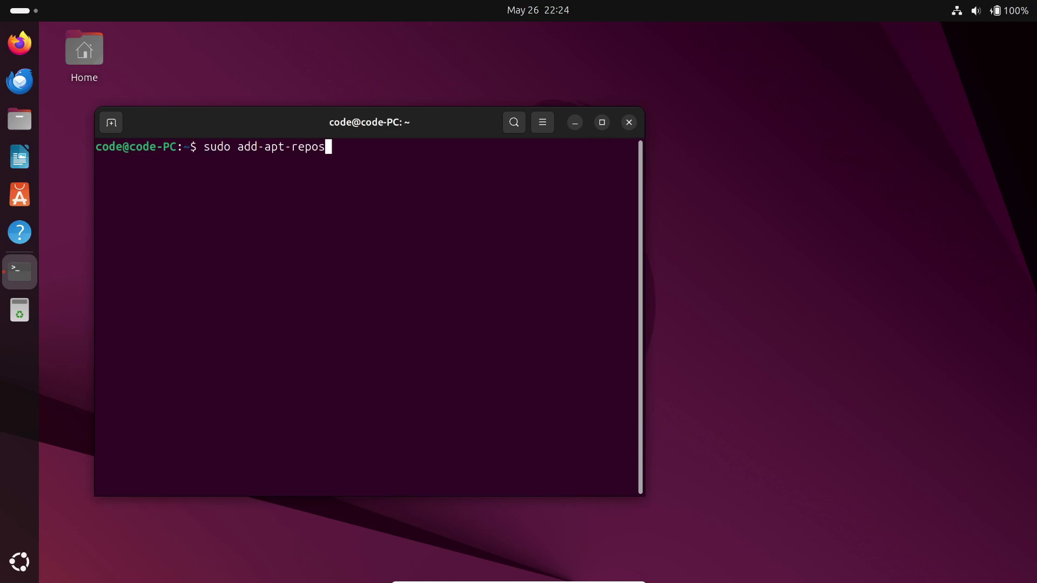
type("itory ppa:cappelik")
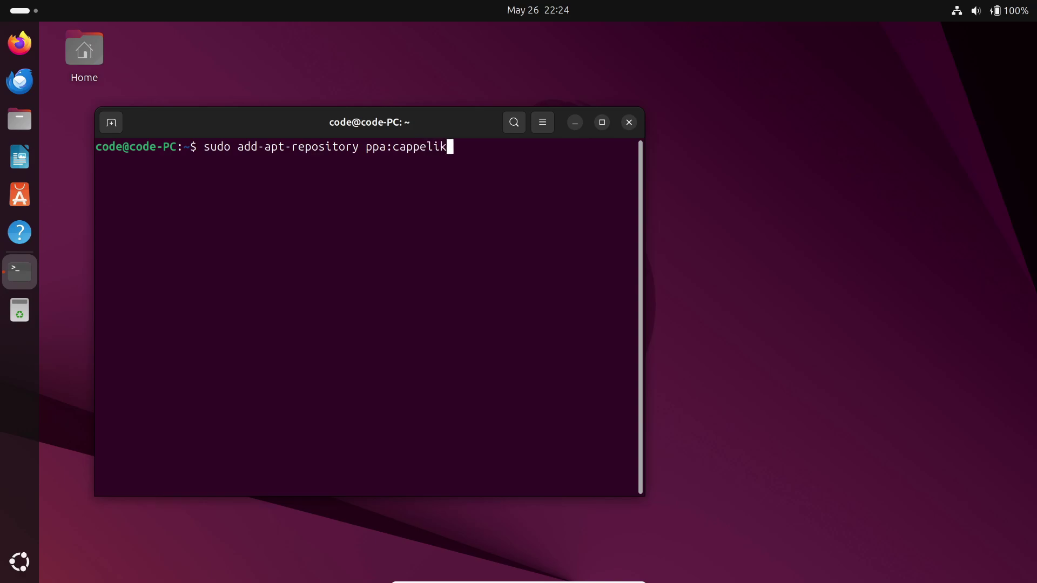
type("an/ppa")
key("Return")
key("Return")
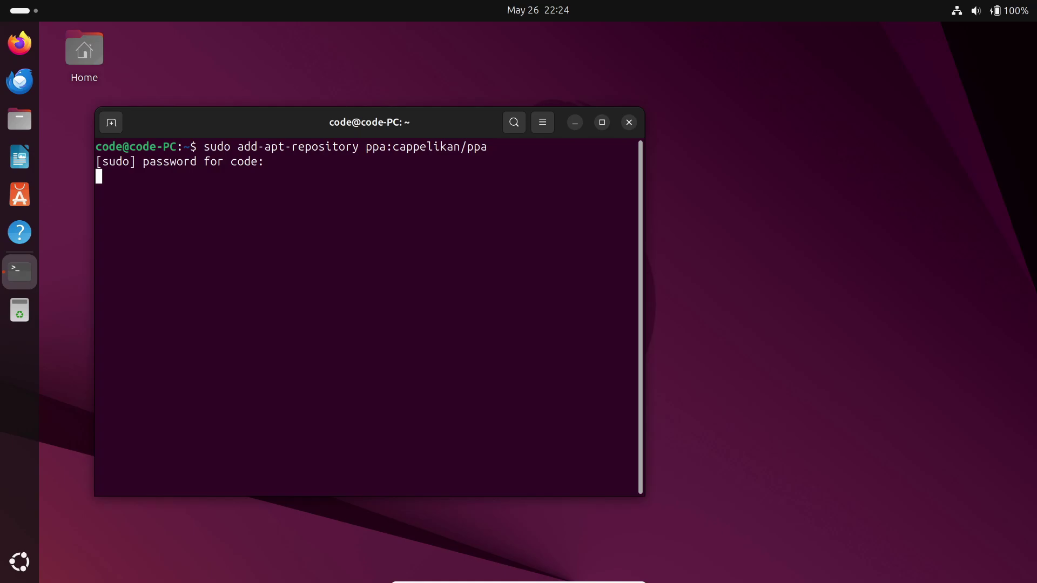
key("Return")
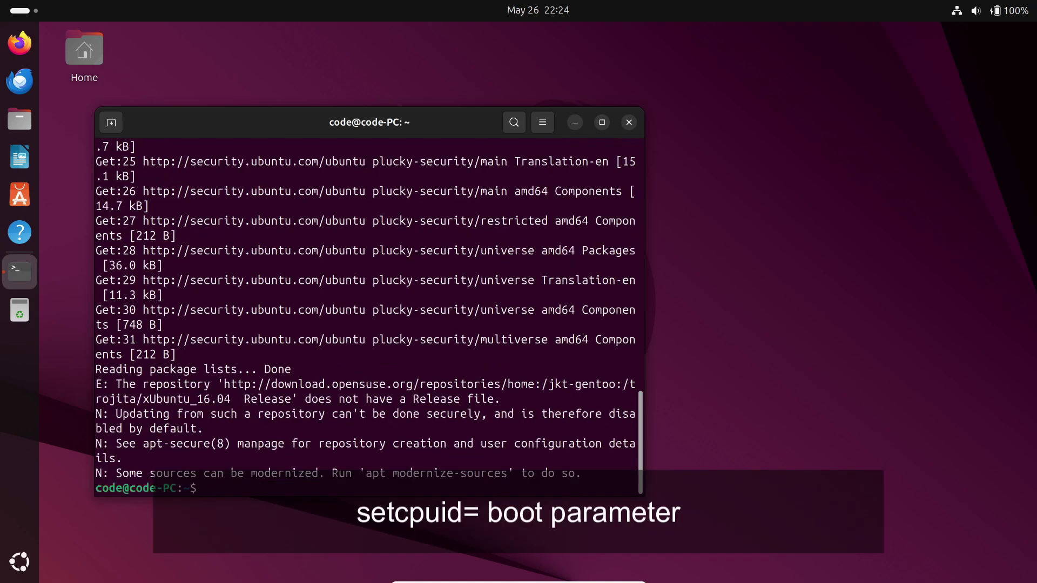
Step: Refresh the package lists and upgrade the system with "sudo apt update && sudo apt upgrade -y"
type("sudo apt update")
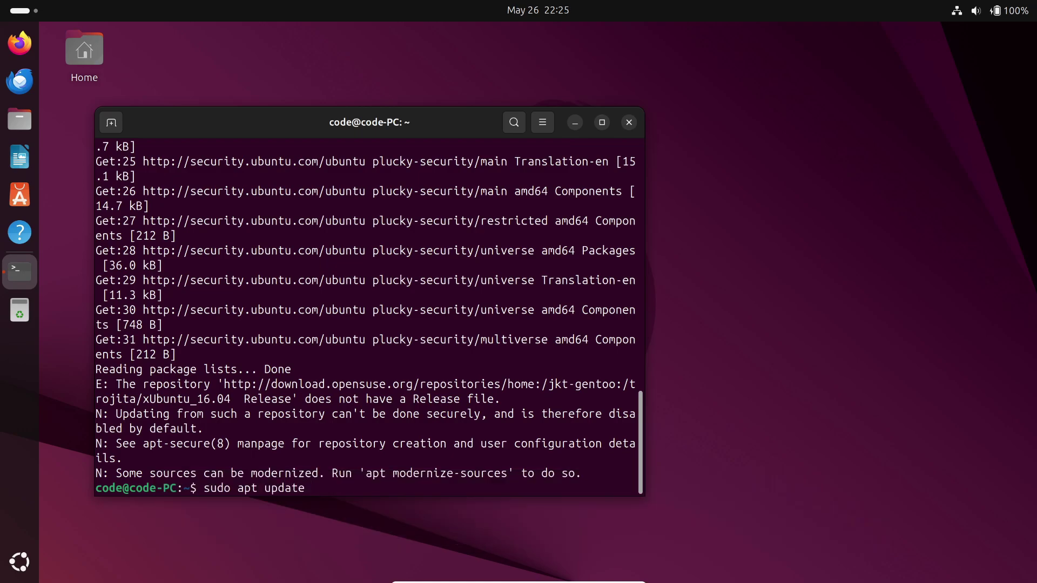
type(" &&")
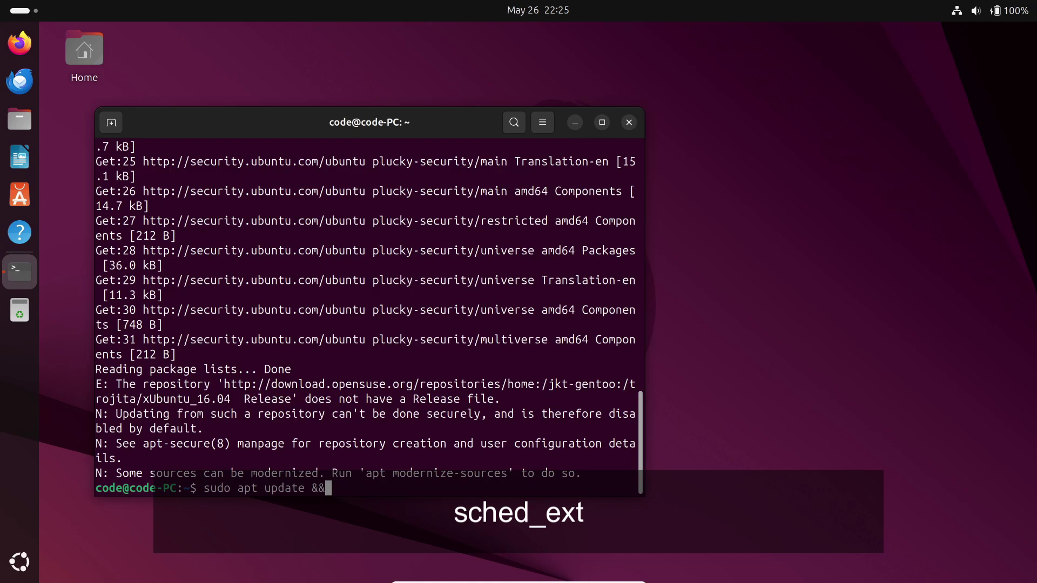
type(" sudo apt ")
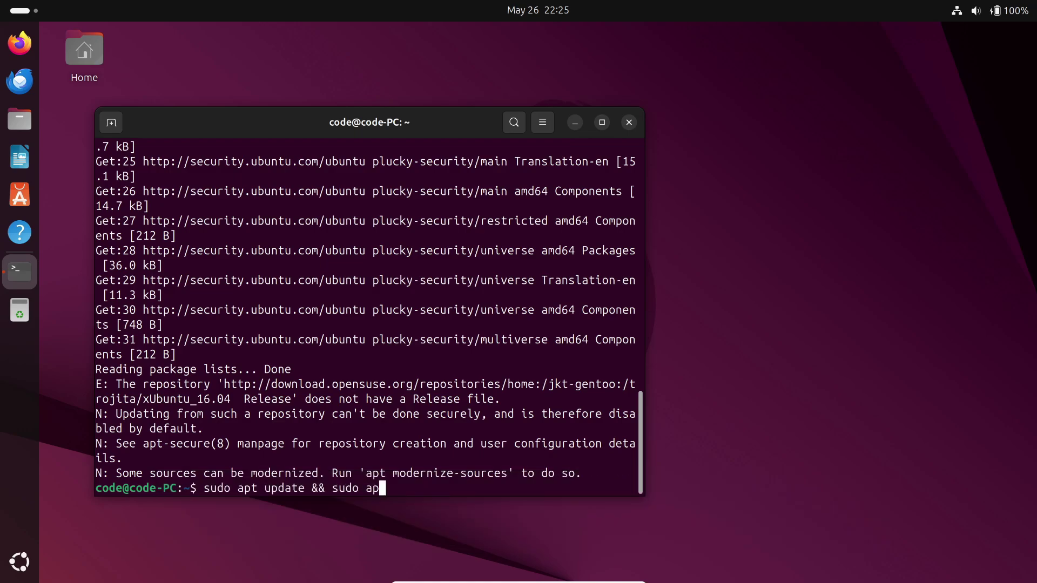
type("upgrade -y")
key("Return")
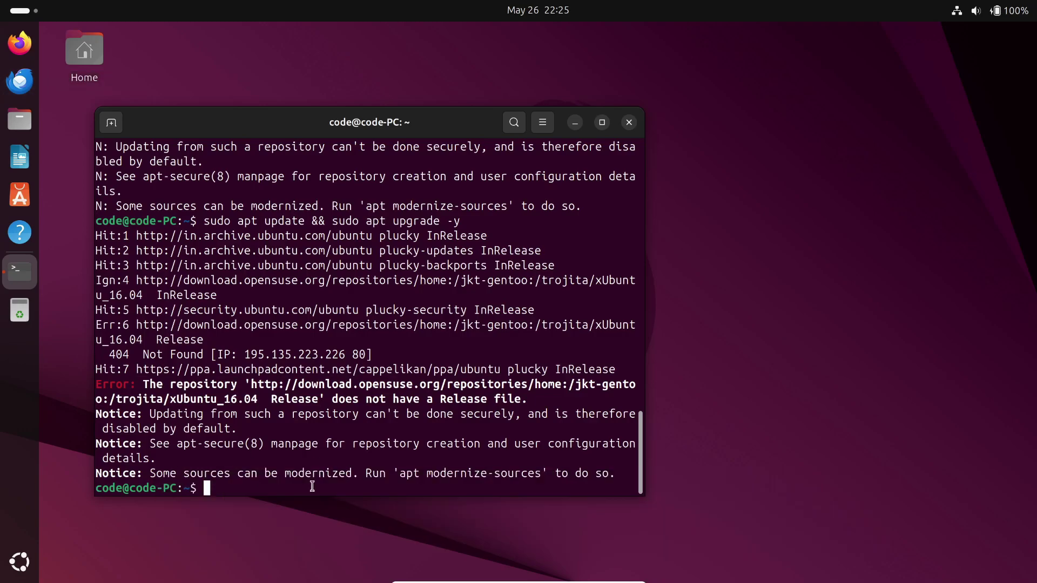
Step: Install the mainline package with "sudo apt install -y mainline" and close the terminal
type("sudo")
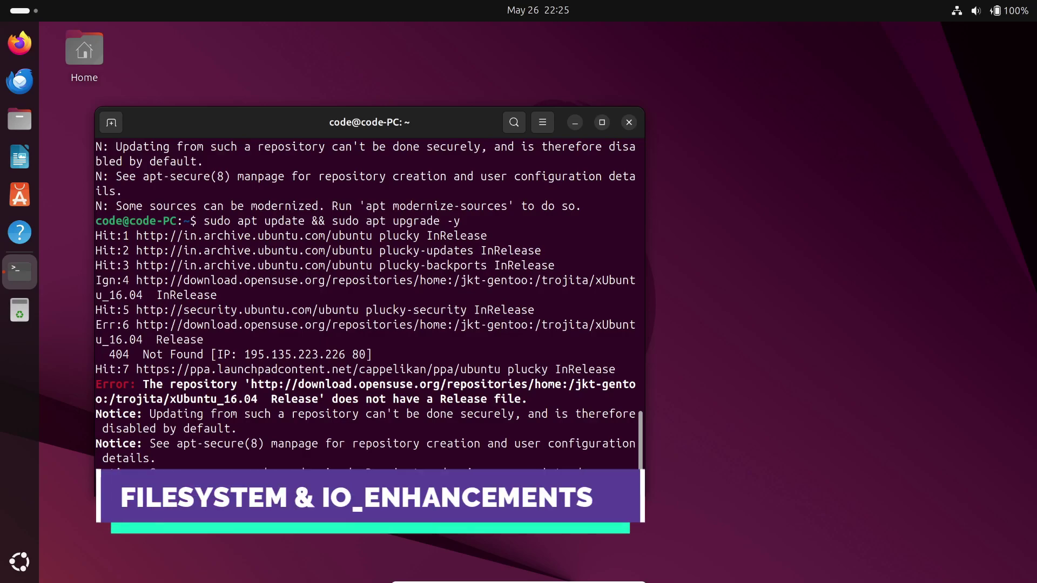
type(" apt install -")
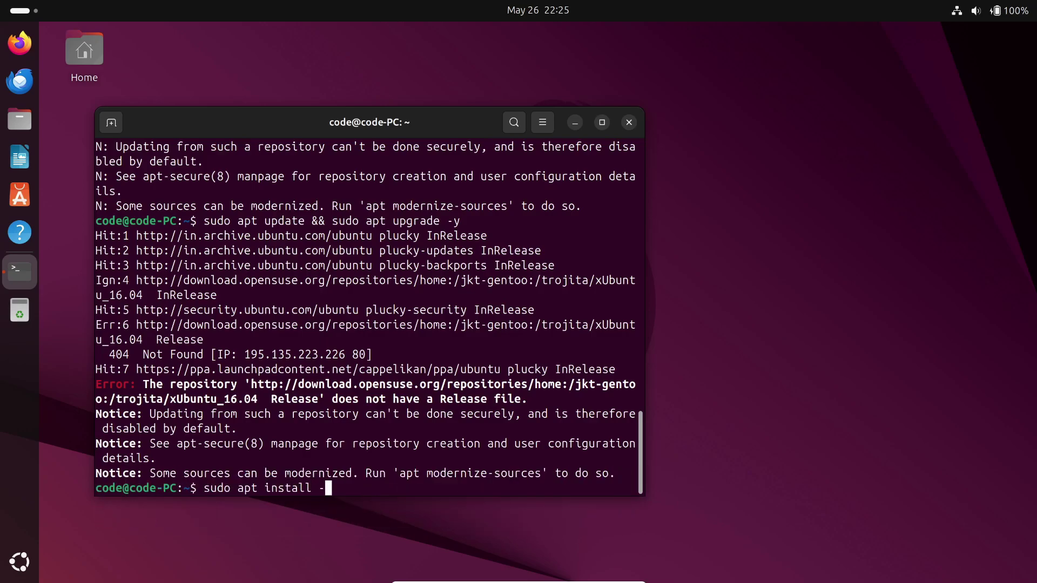
type("y mainline")
key("Return")
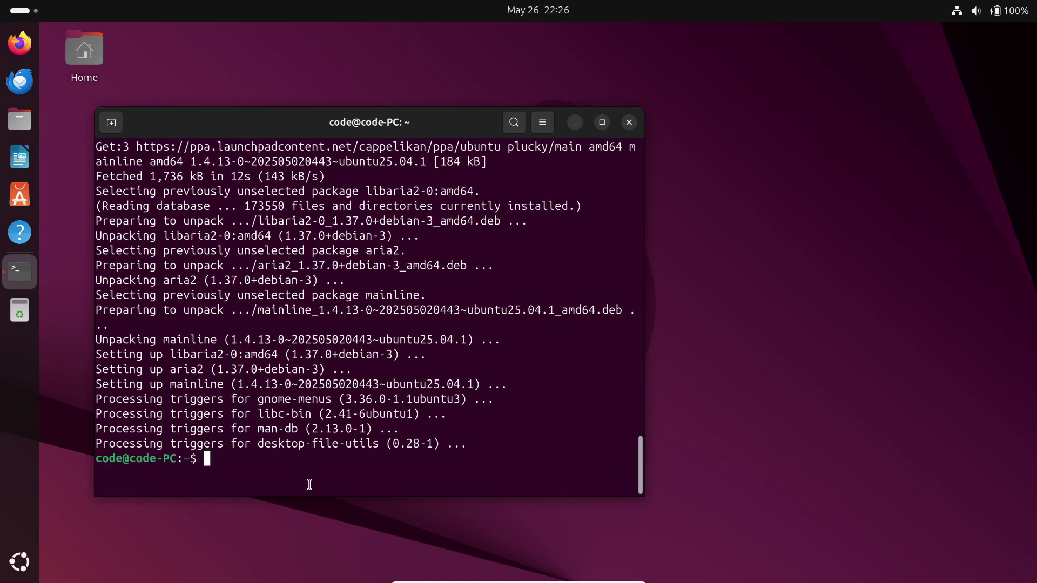
left_click(628, 122)
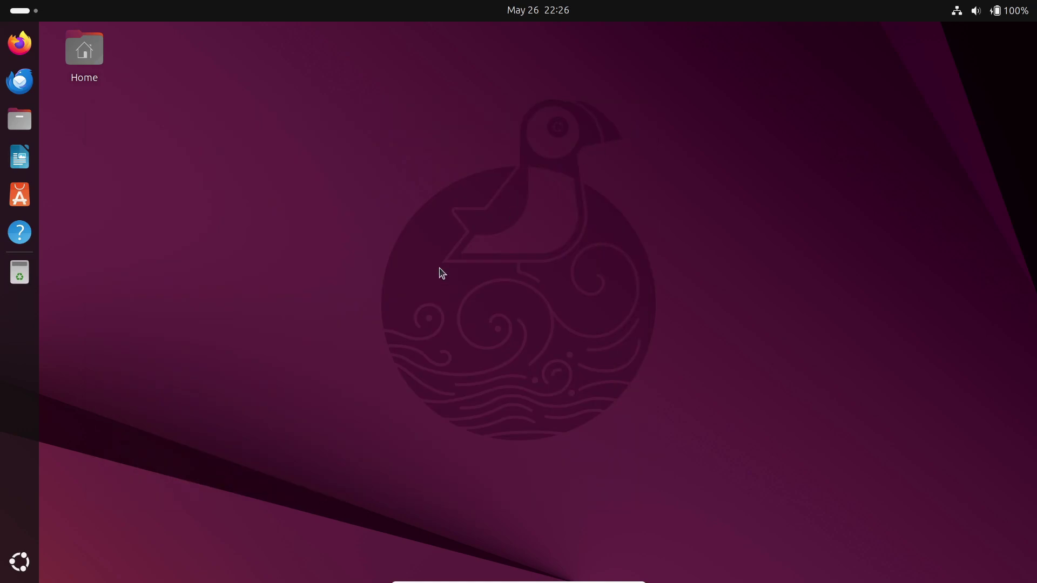
Step: Open the Mainline Kernels application from the installed apps
left_click(19, 561)
scroll(254, 480, "down", 1)
left_click(786, 367)
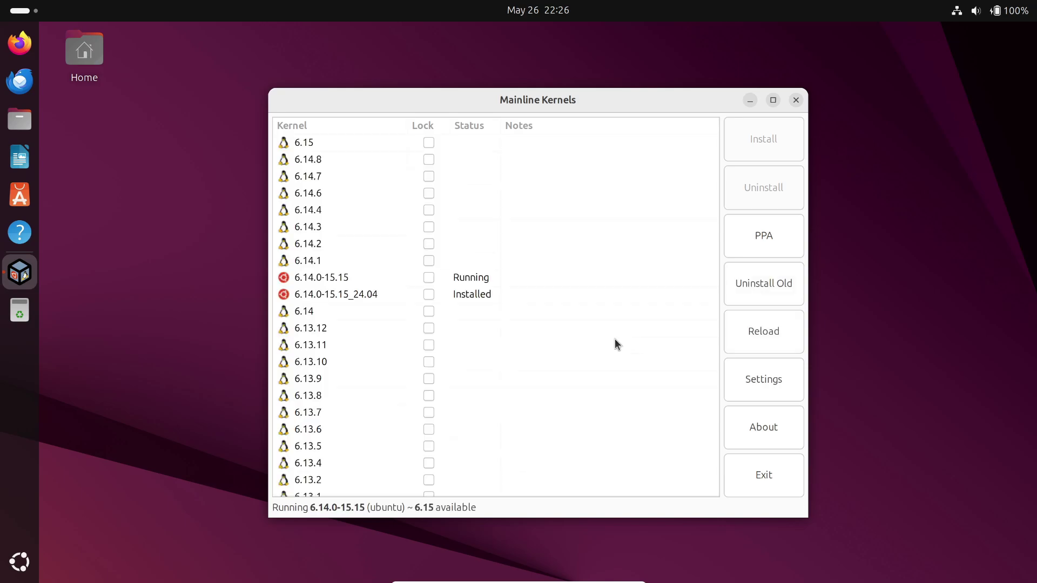
Step: Install kernel 6.15, authenticating with the account password, and close the finished installation log
left_click(304, 144)
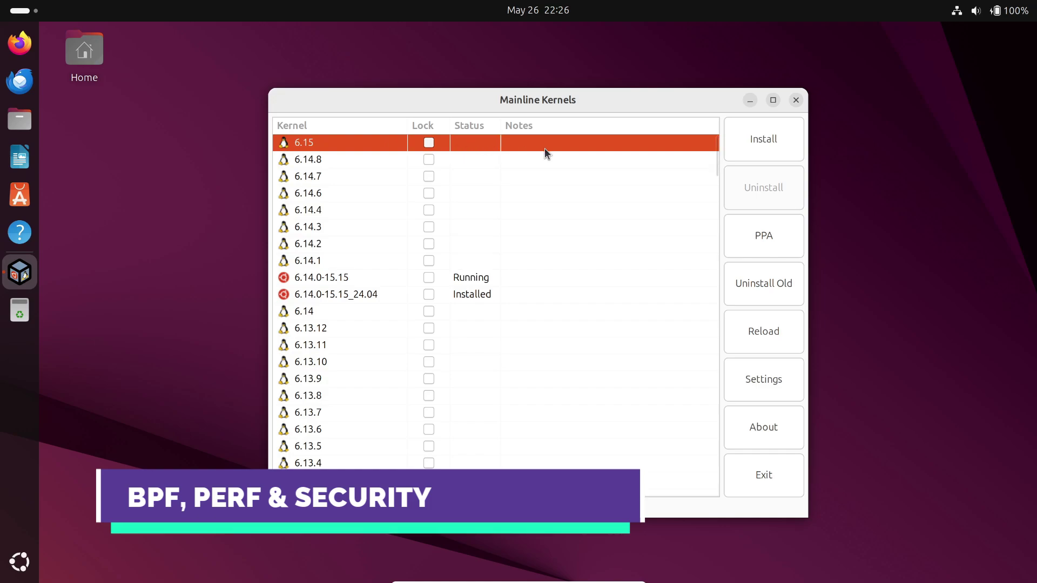
left_click(756, 139)
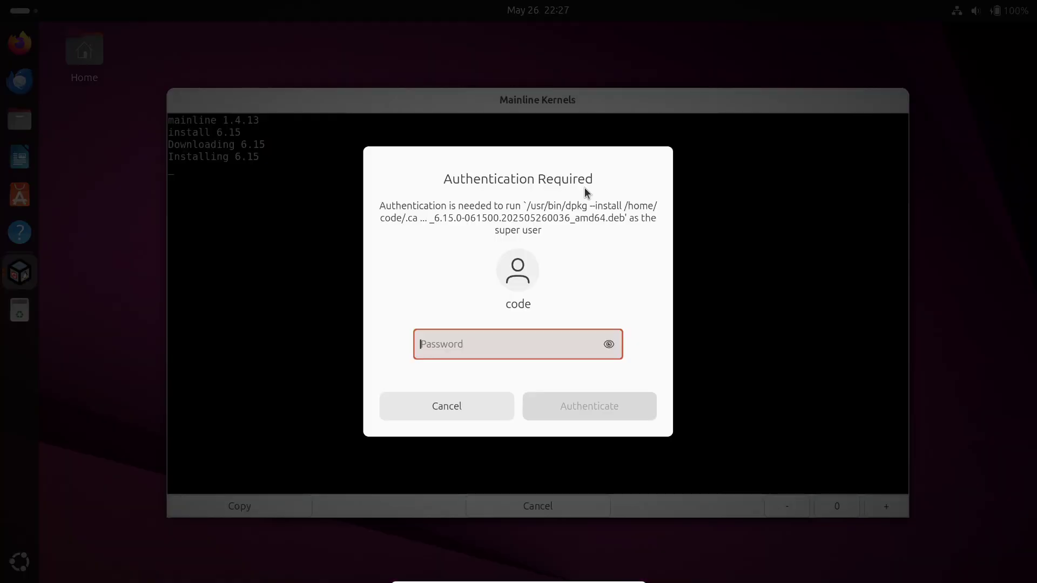
type("••")
key("Return")
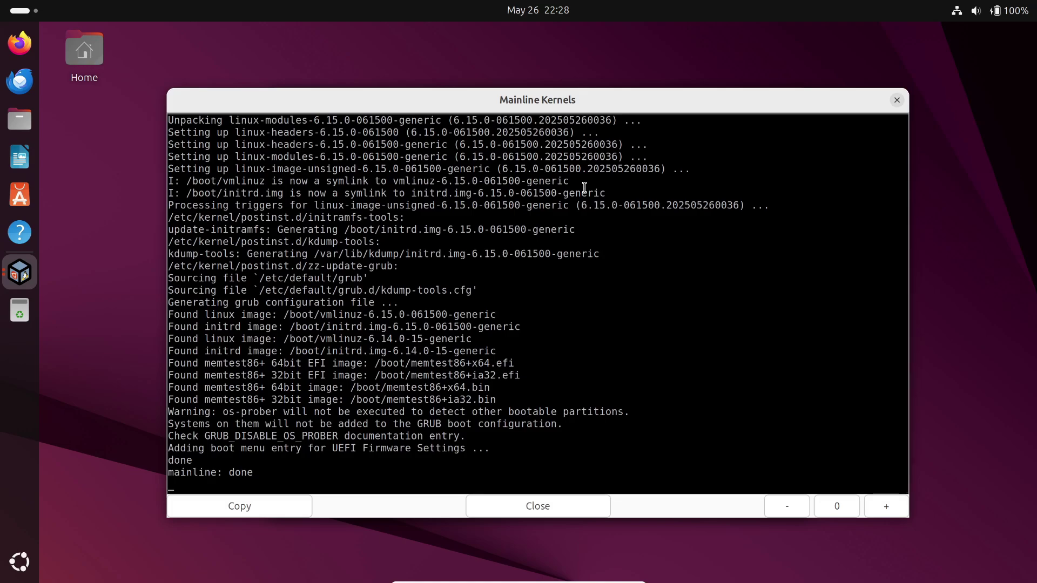
left_click(540, 507)
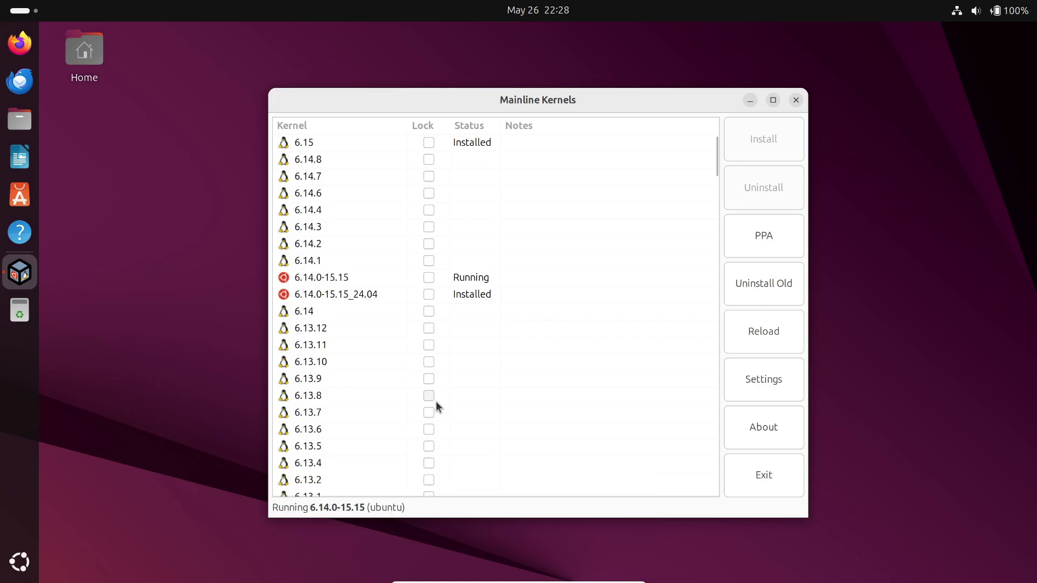
Step: Close Mainline Kernels, restart the computer, and select the user account on the login screen
left_click(796, 100)
left_click(999, 9)
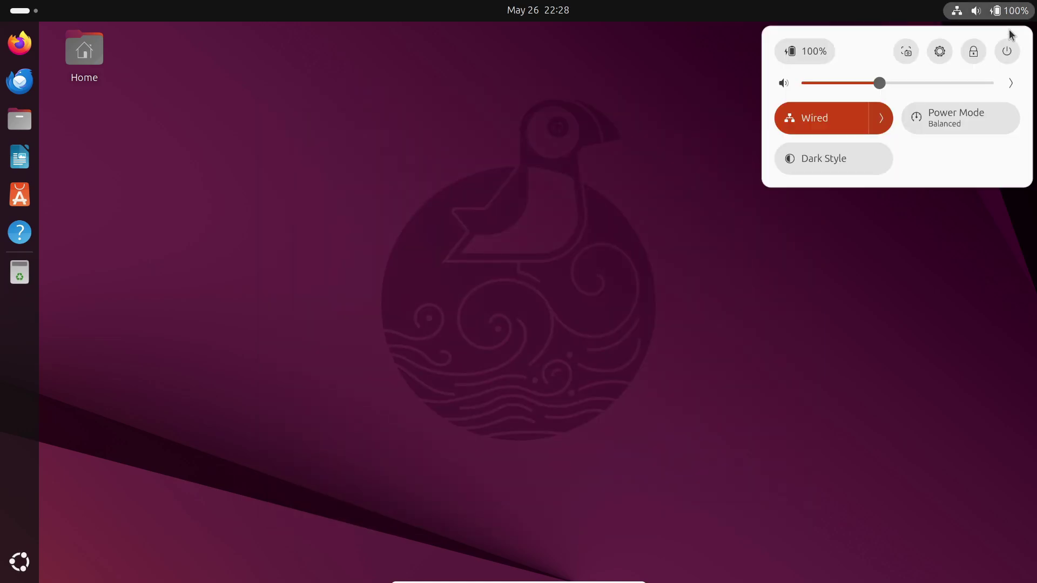
left_click(1007, 50)
left_click(844, 165)
left_click(604, 320)
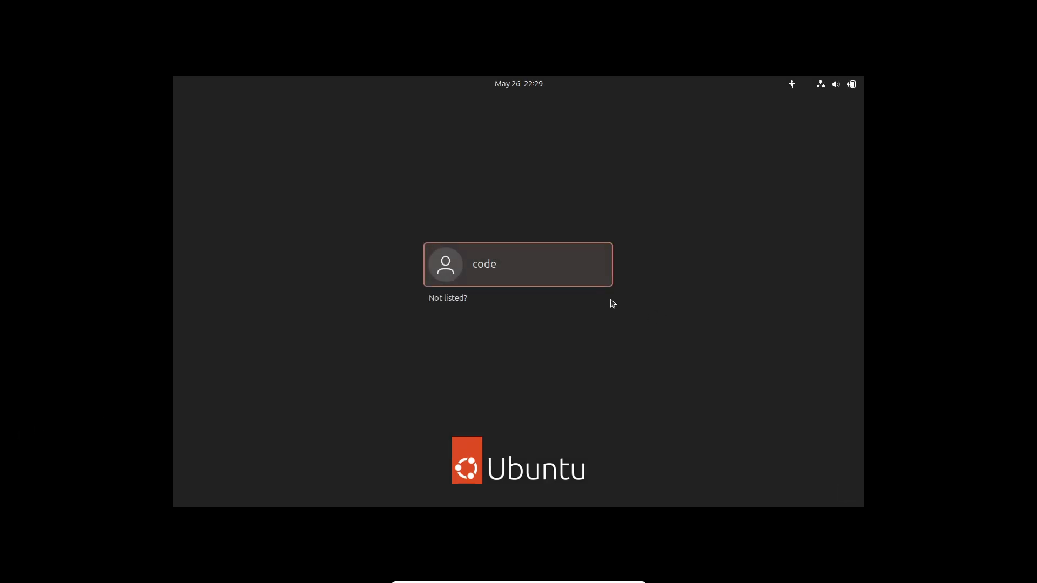
left_click(548, 278)
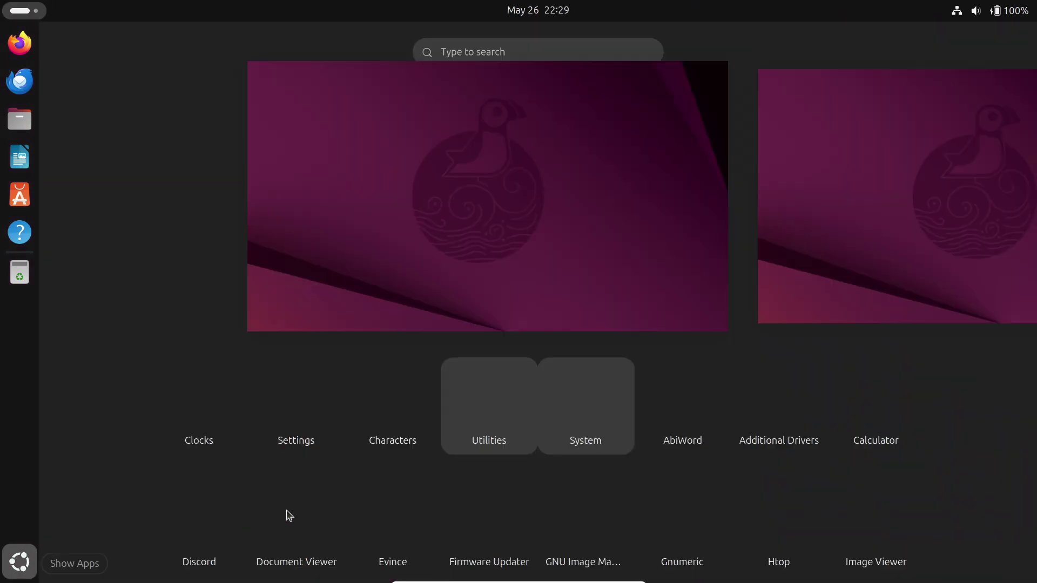
Step: Open a terminal and run neofetch to show the system information
scroll(313, 507, "down", 1)
left_click(485, 378)
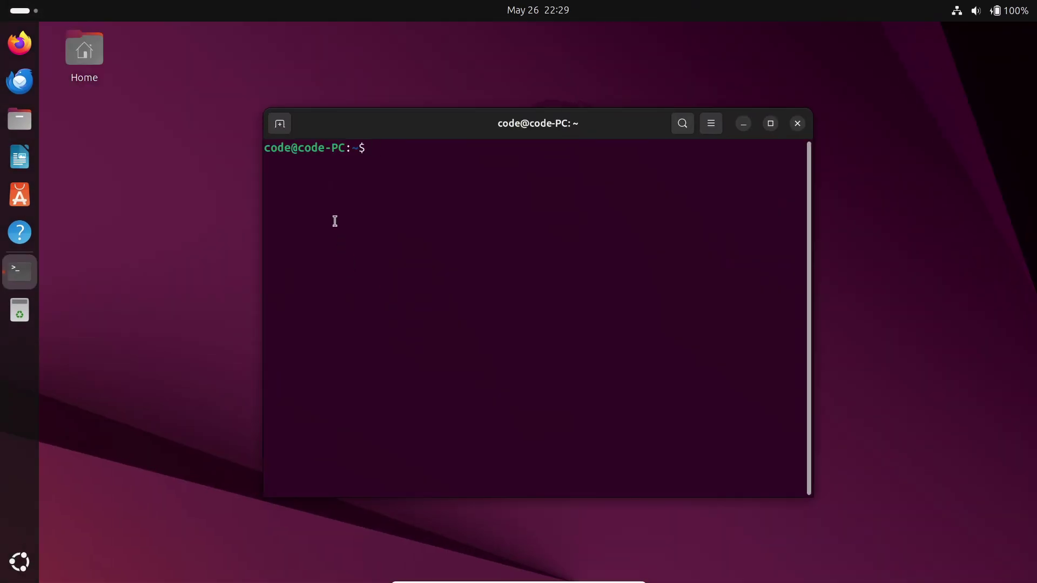
type("neofetch")
key("Return")
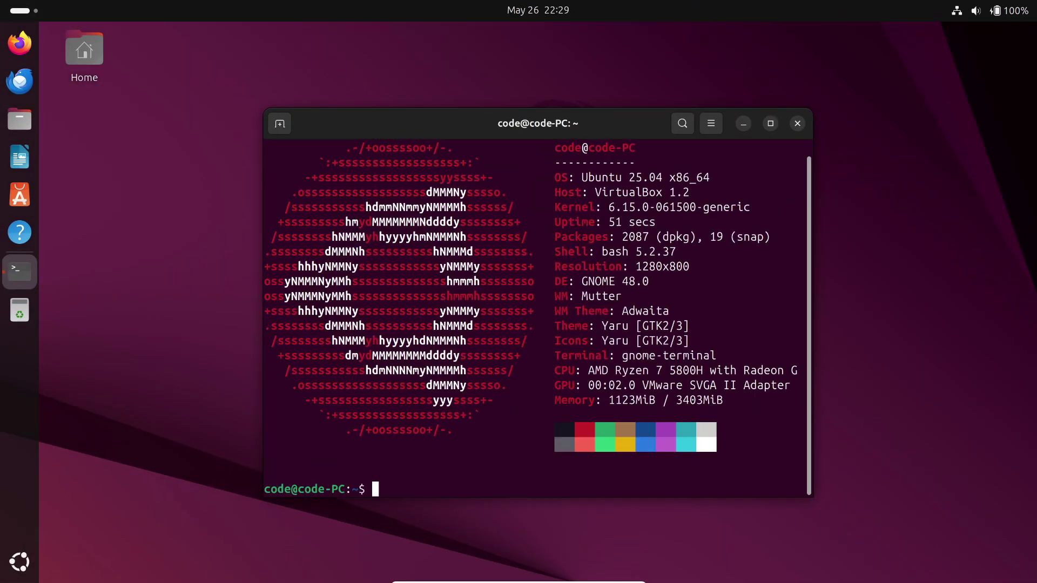
Step: Move the terminal window aside, highlight the kernel version in the neofetch output, and close the terminal
left_click_drag(632, 135, 485, 127)
left_click_drag(407, 214, 603, 214)
left_click(538, 298)
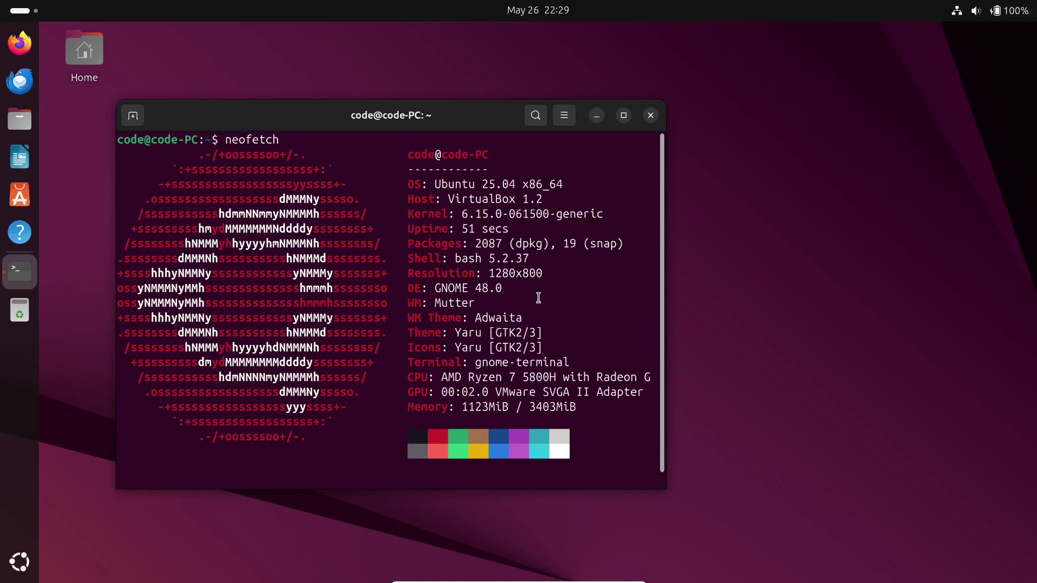
left_click(651, 115)
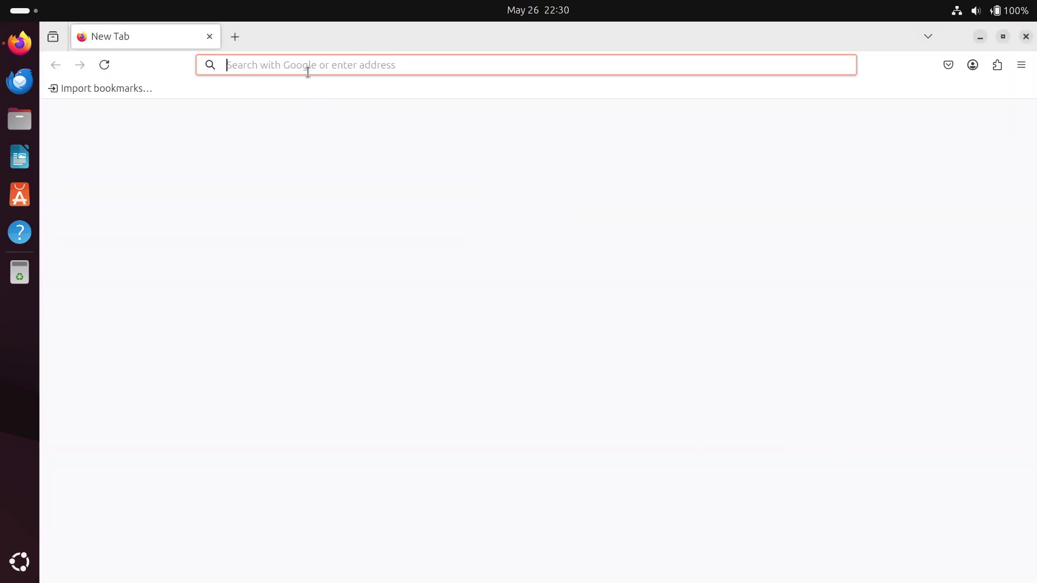
Step: In Firefox, search for "linux kernel 6.15" and look through the release list on the kernel.org page
left_click(305, 70)
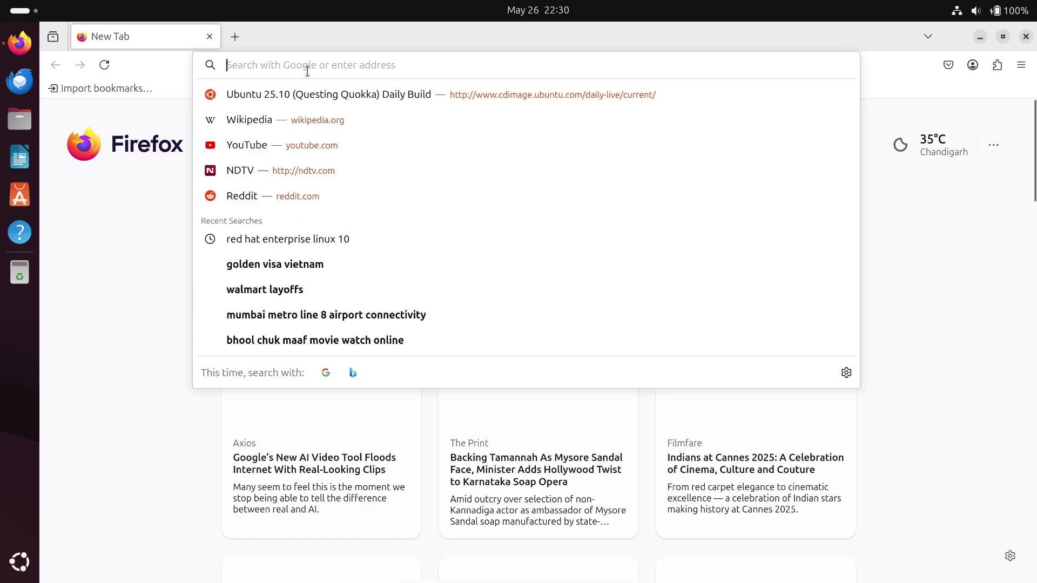
type("linux kernel")
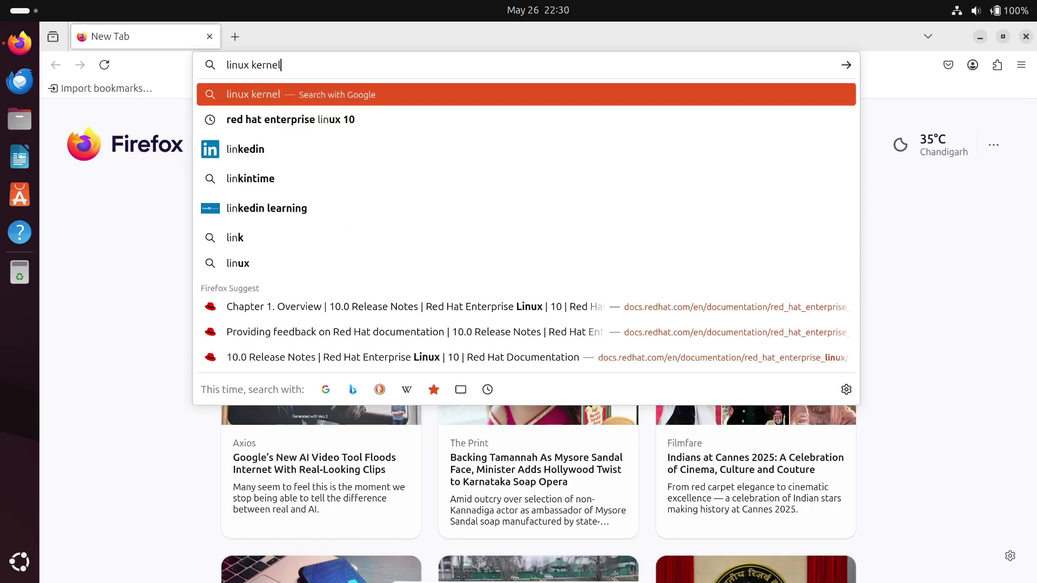
type("6.15")
key("Return")
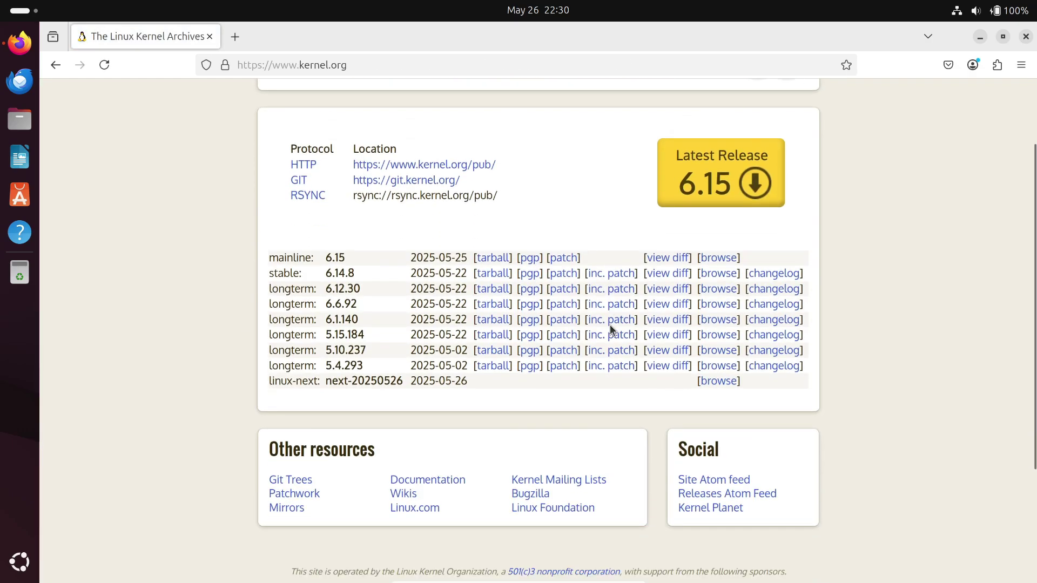
scroll(612, 329, "down", 5)
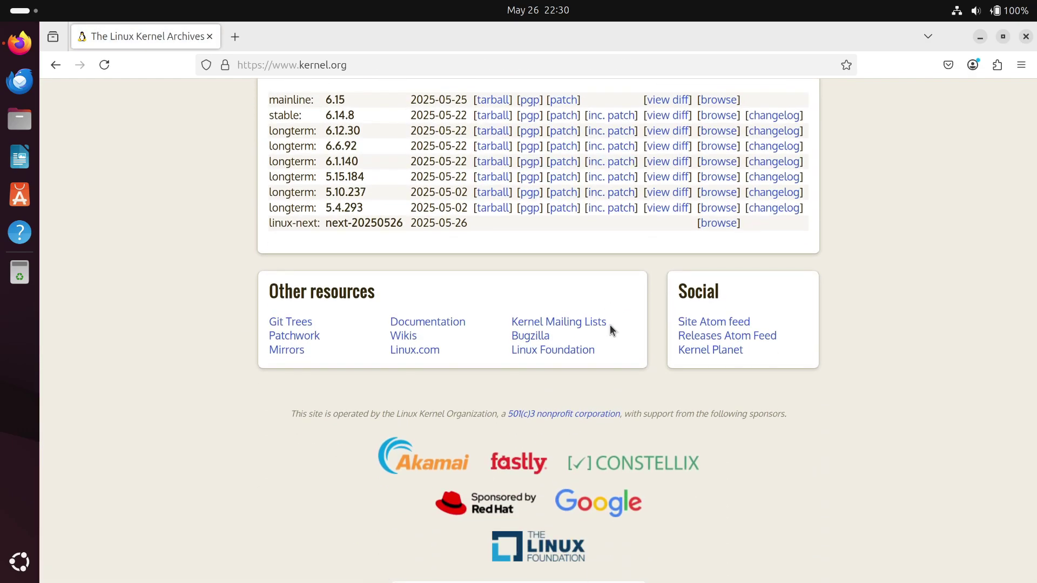